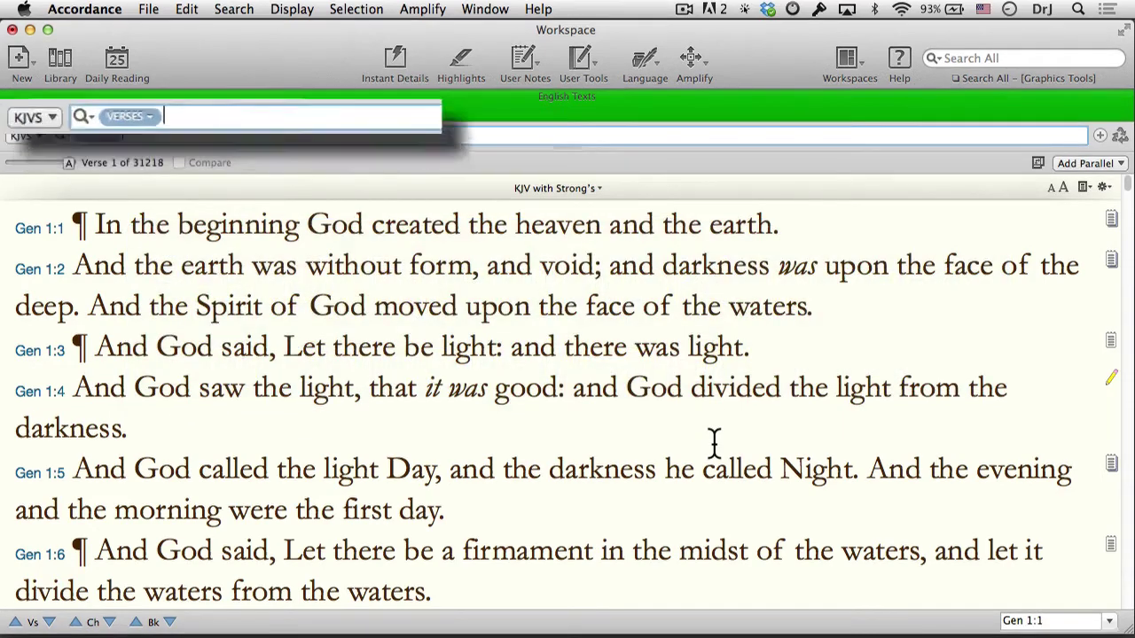
# Search the KJVS text for the word "thanks" and for the phrase "thank god".
pyautogui.write('thanks')
pyautogui.press('Return')
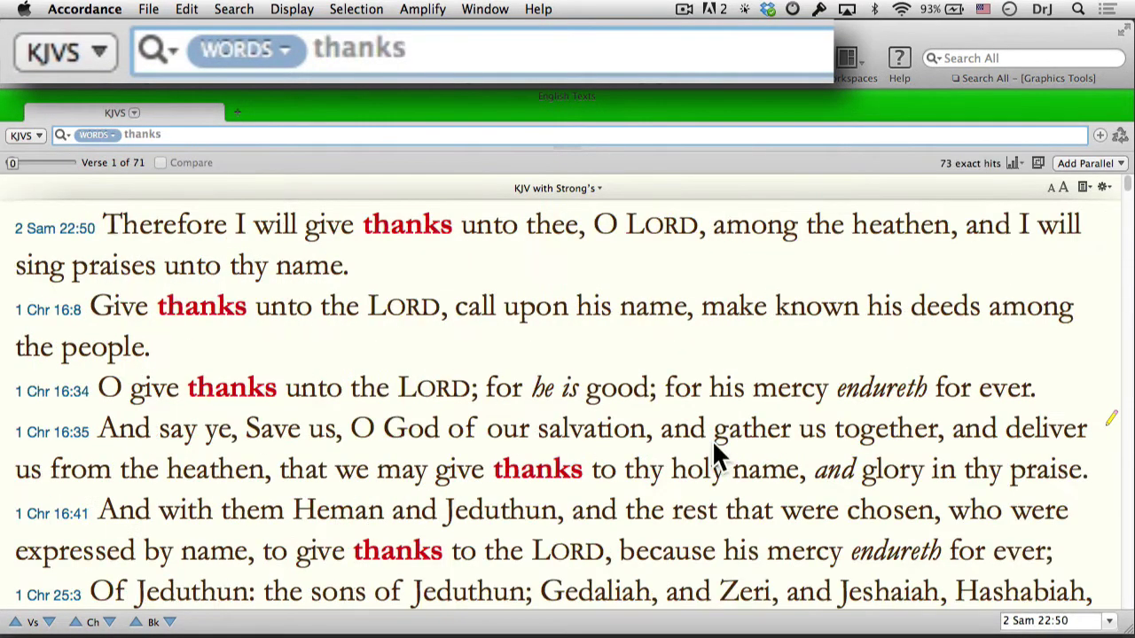
pyautogui.press('BackSpace')
pyautogui.press('BackSpace')
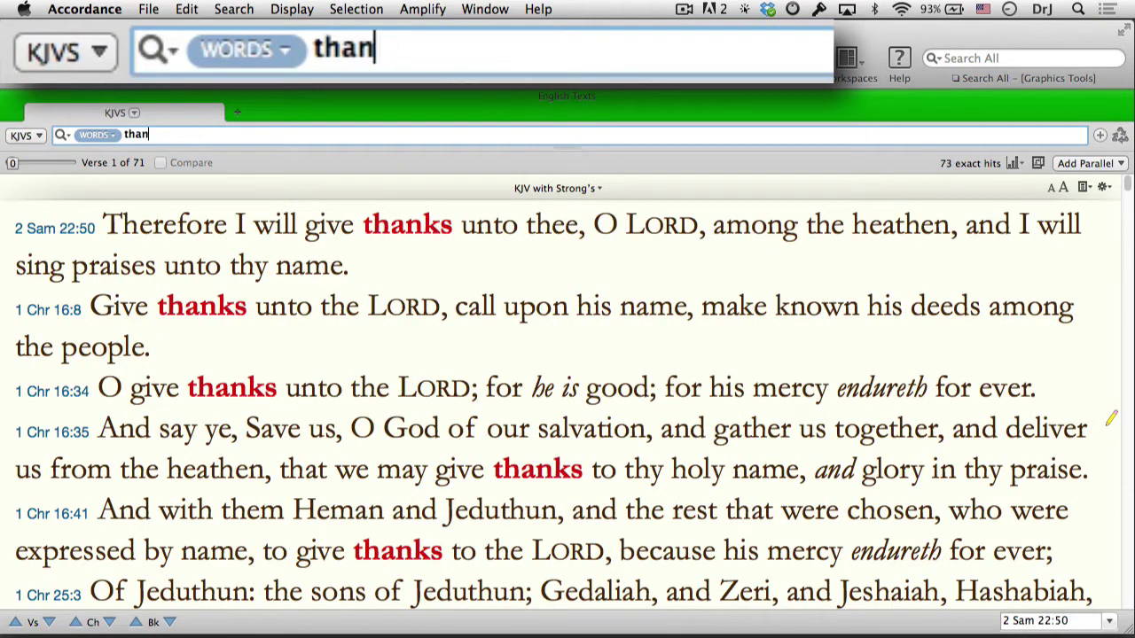
pyautogui.press('super+a')
pyautogui.press('BackSpace')
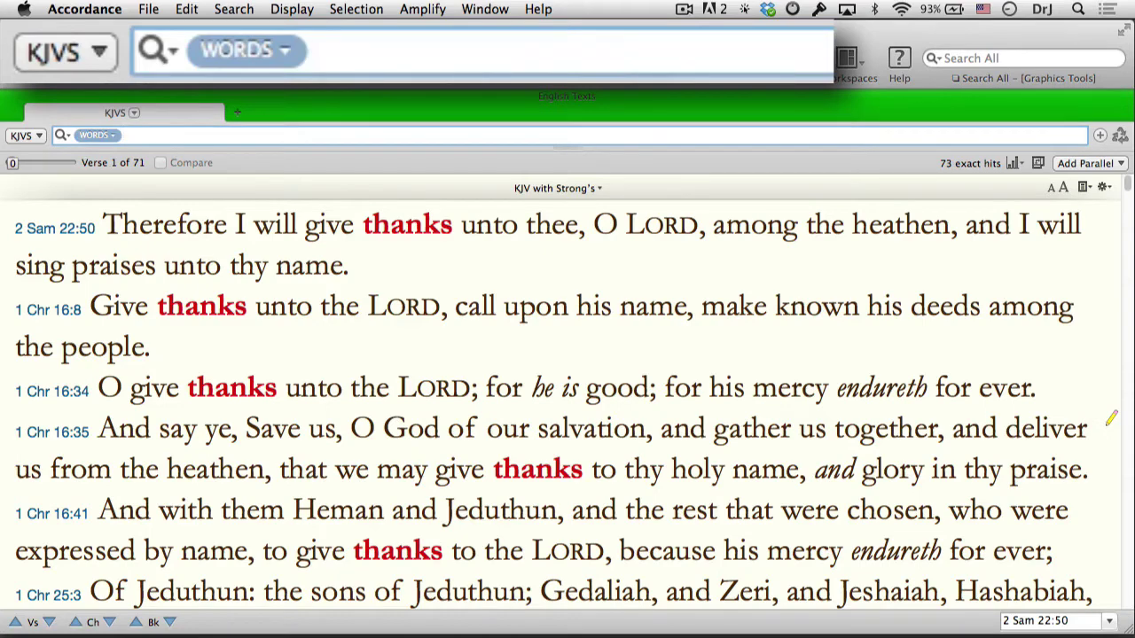
pyautogui.write('thank god')
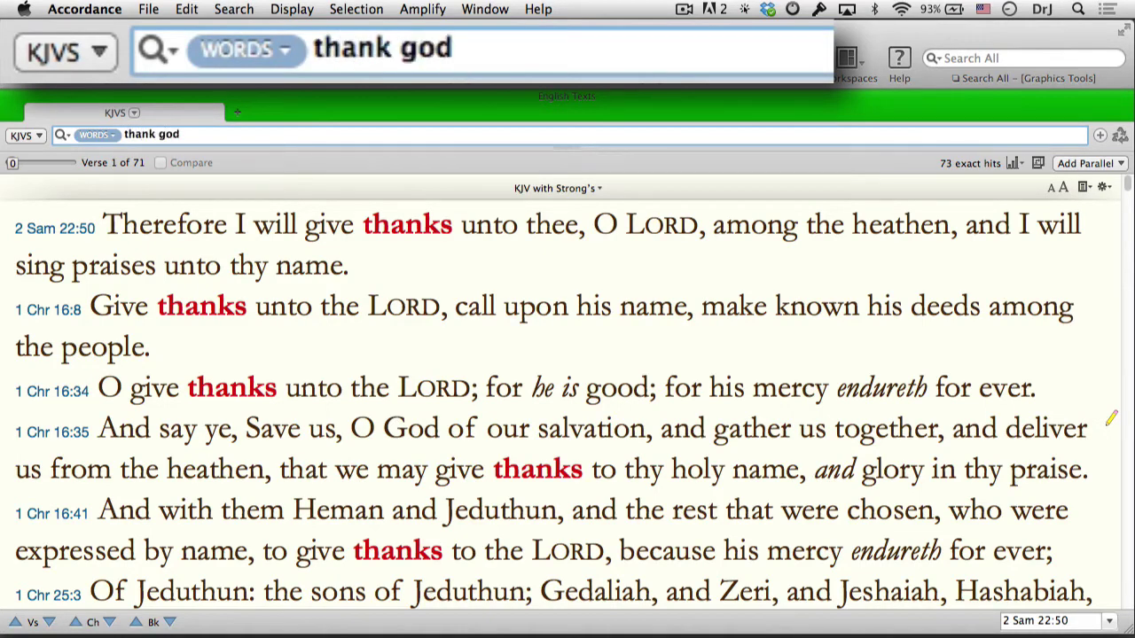
pyautogui.press('Return')
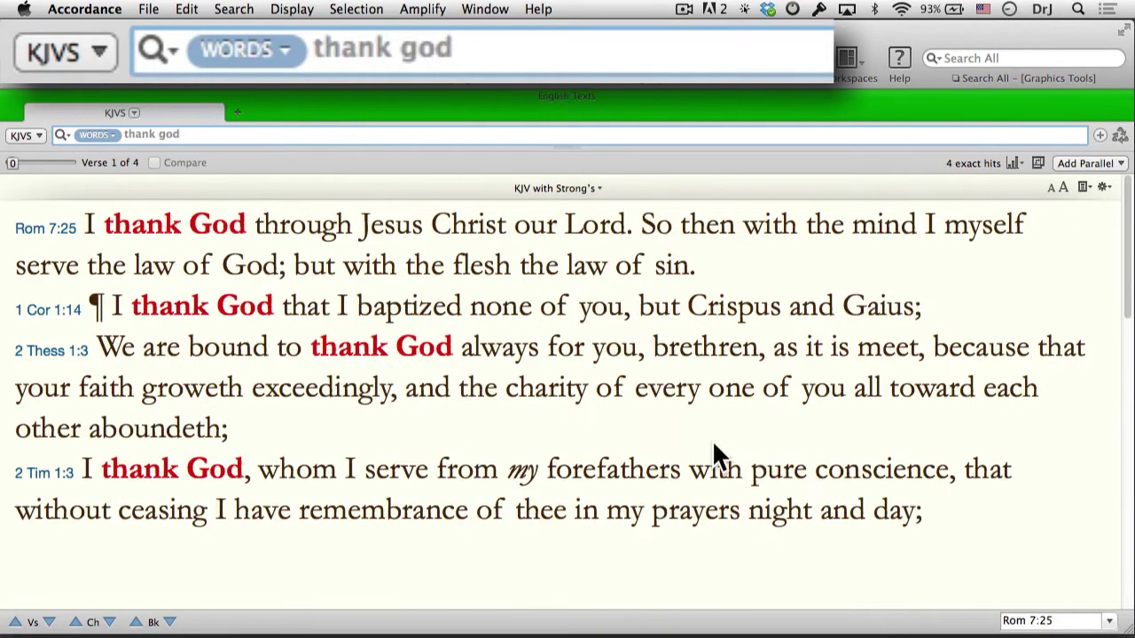
# Search the KJVS for verses matching "thank <AND> God" and widen the context displayed around the hits.
pyautogui.press('BackSpace')
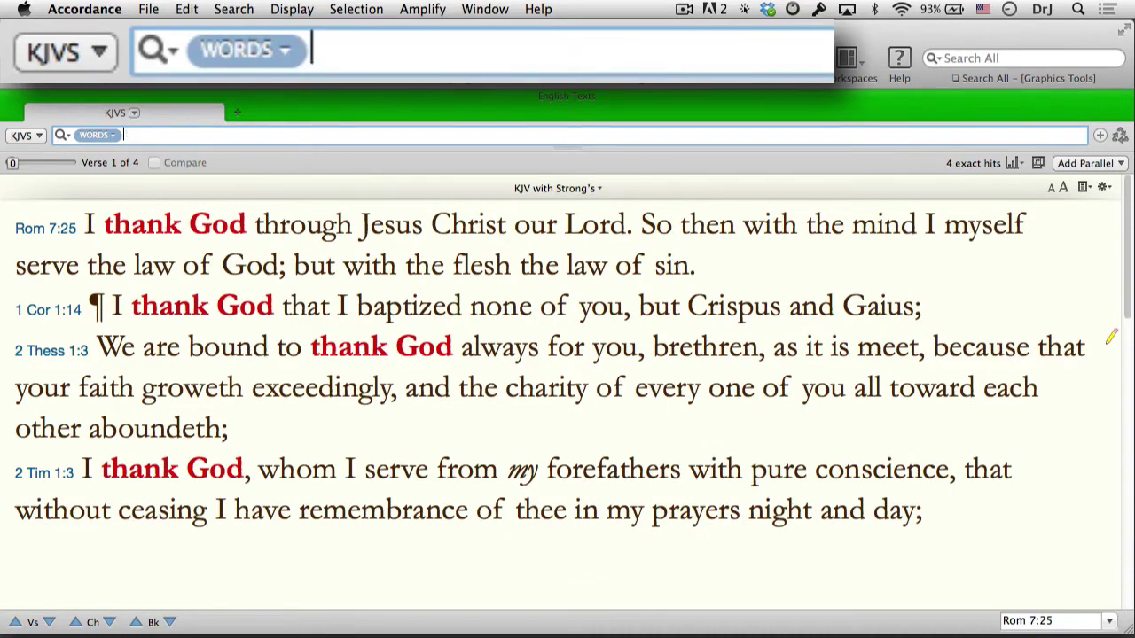
pyautogui.write('thank')
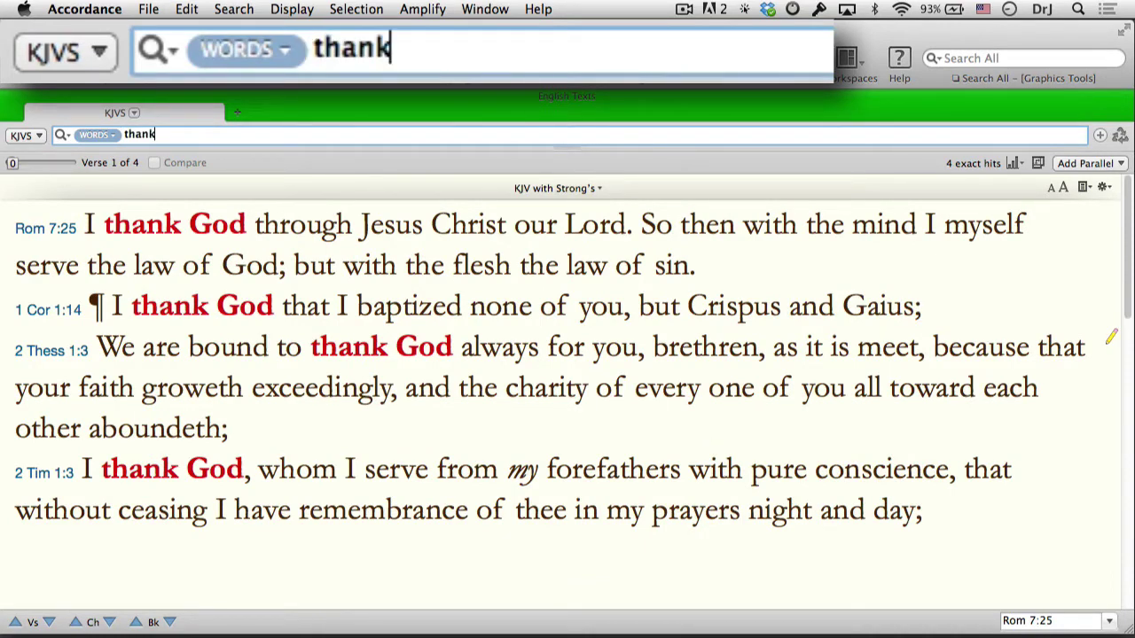
pyautogui.press('shift+super+a')
pyautogui.write('G')
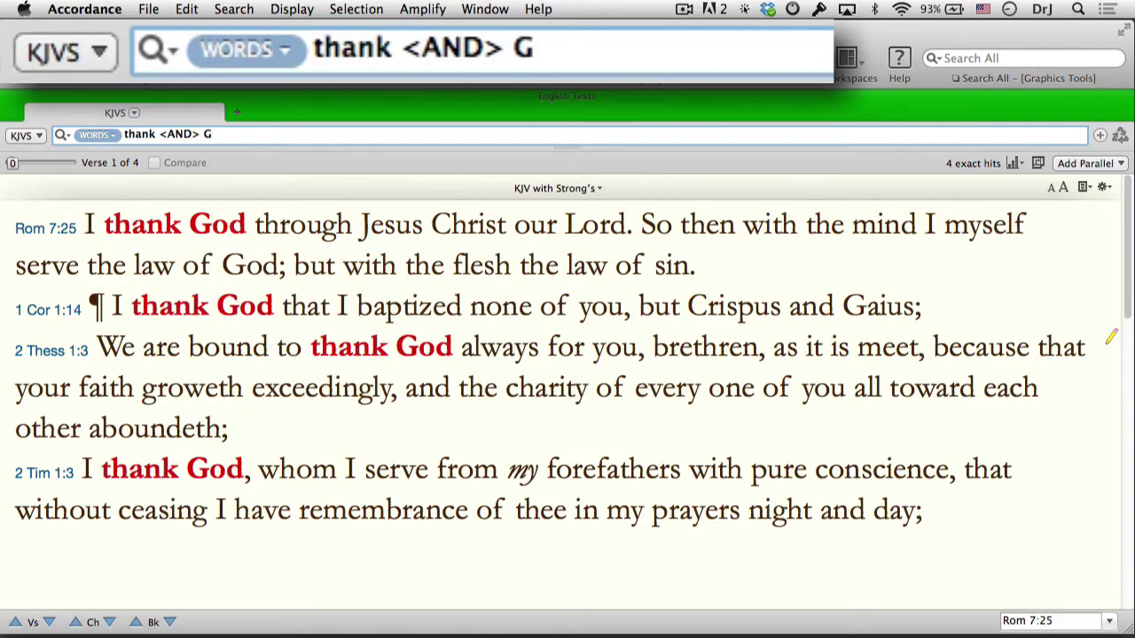
pyautogui.write('od')
pyautogui.press('Return')
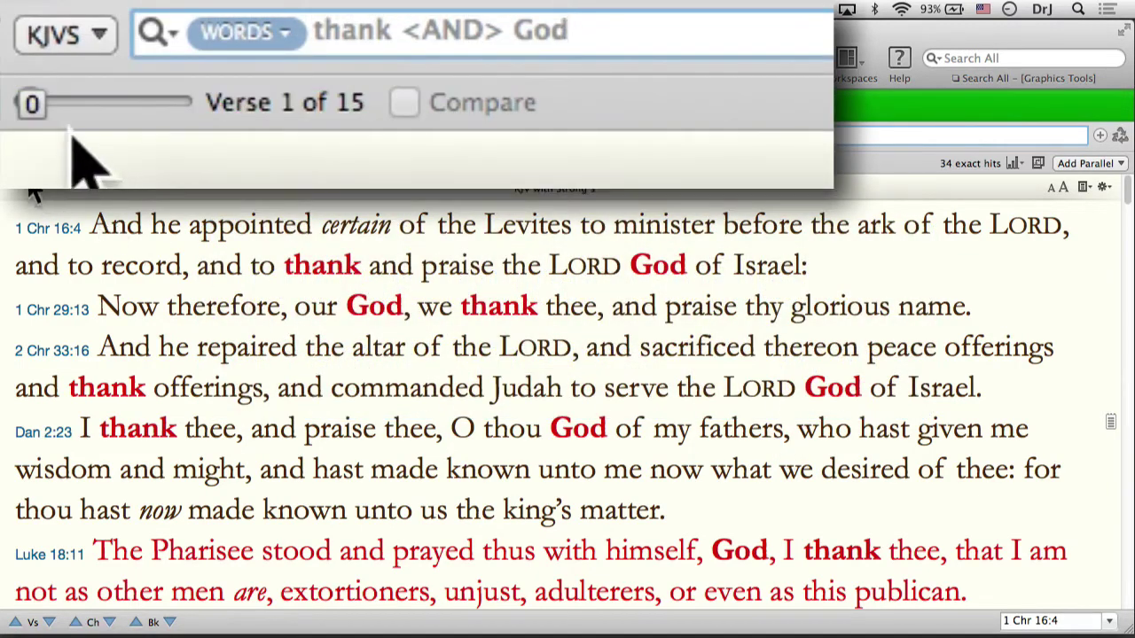
pyautogui.moveTo(32, 104); pyautogui.dragTo(173, 105)
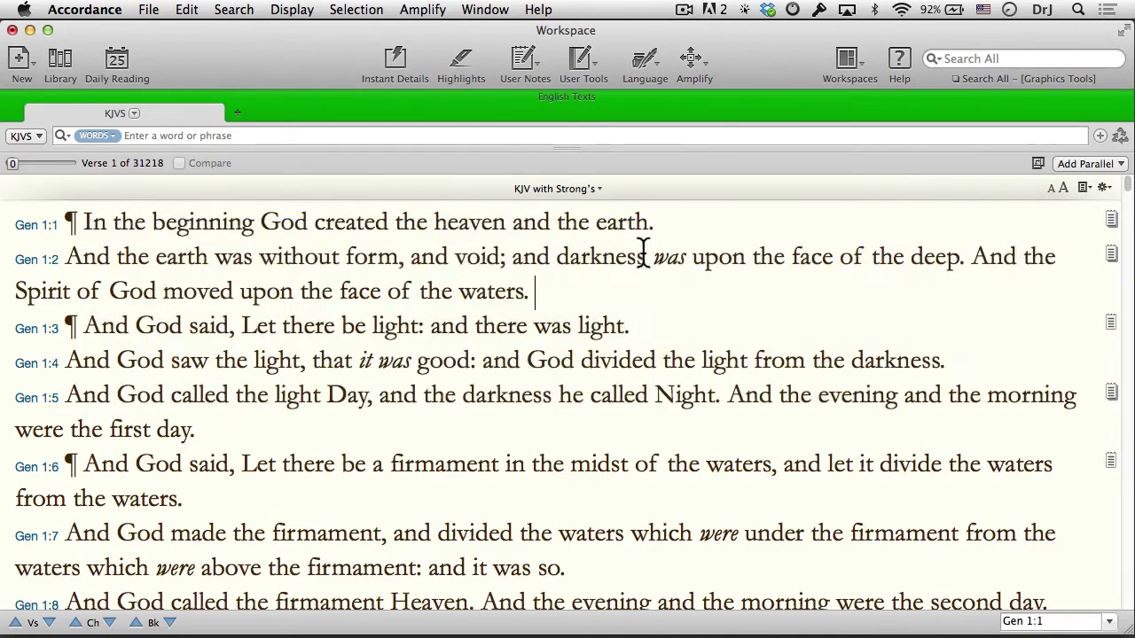
# Search the KJVS text for the word "joy".
pyautogui.click(181, 135)
pyautogui.write('joy')
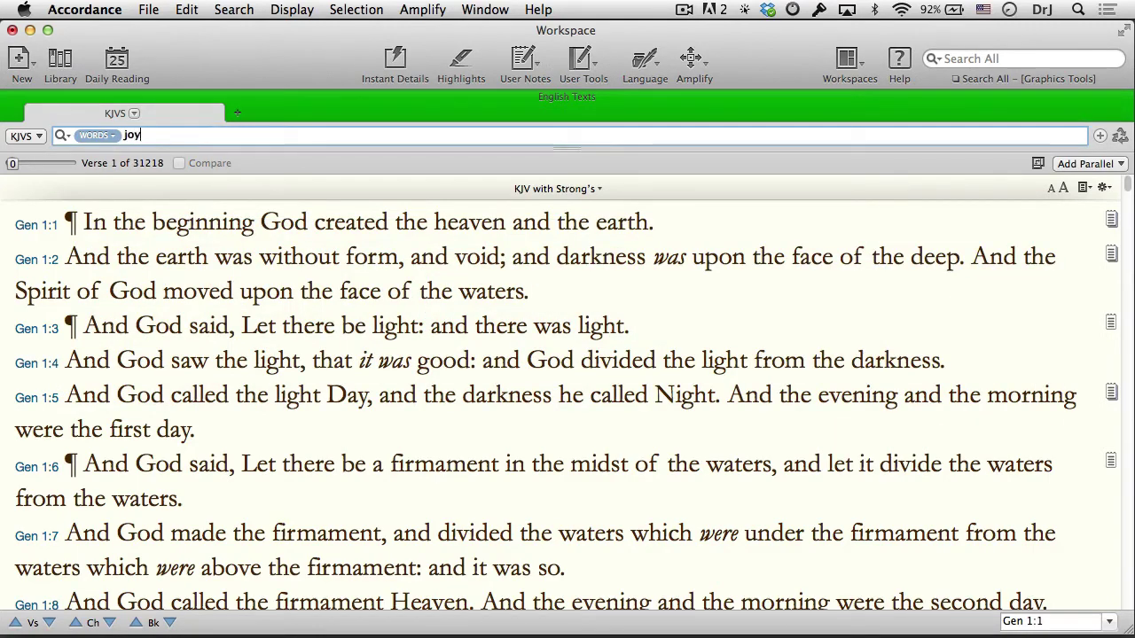
pyautogui.press('Return')
# Rerun the "joy" search in the ESVS, NKJVS and NRSVS translations, one after another.
pyautogui.click(36, 135)
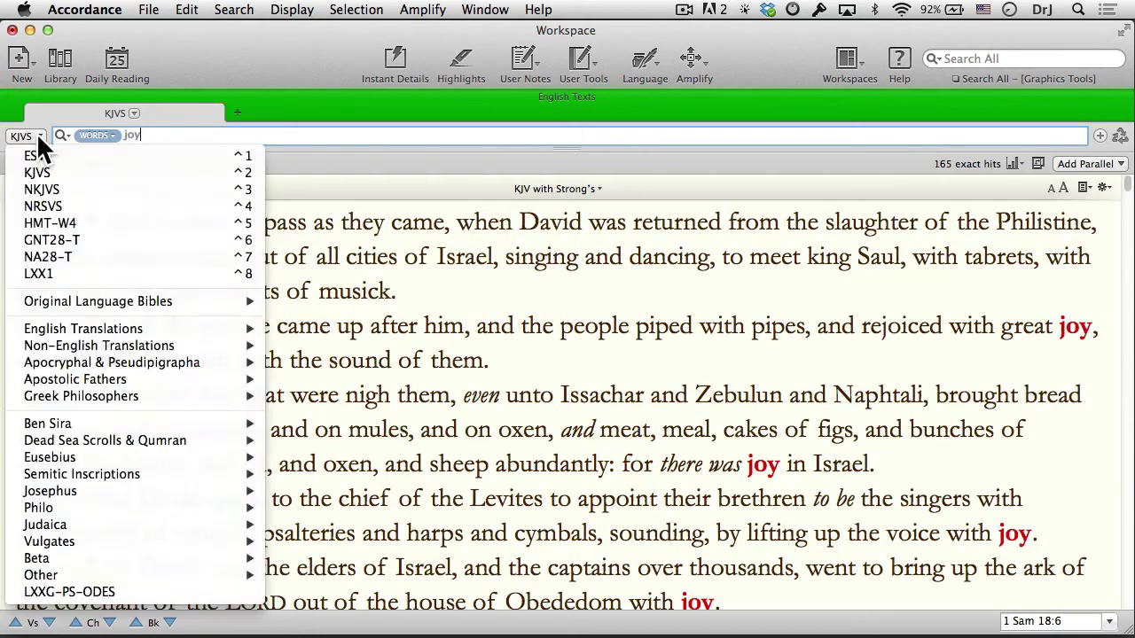
pyautogui.click(42, 148)
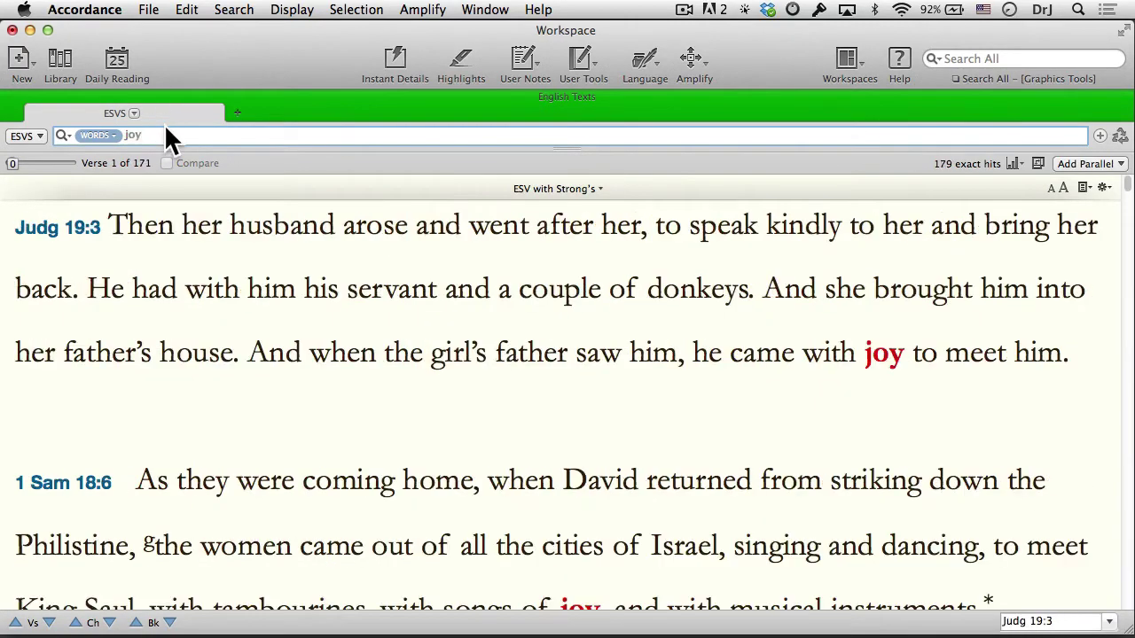
pyautogui.click(32, 134)
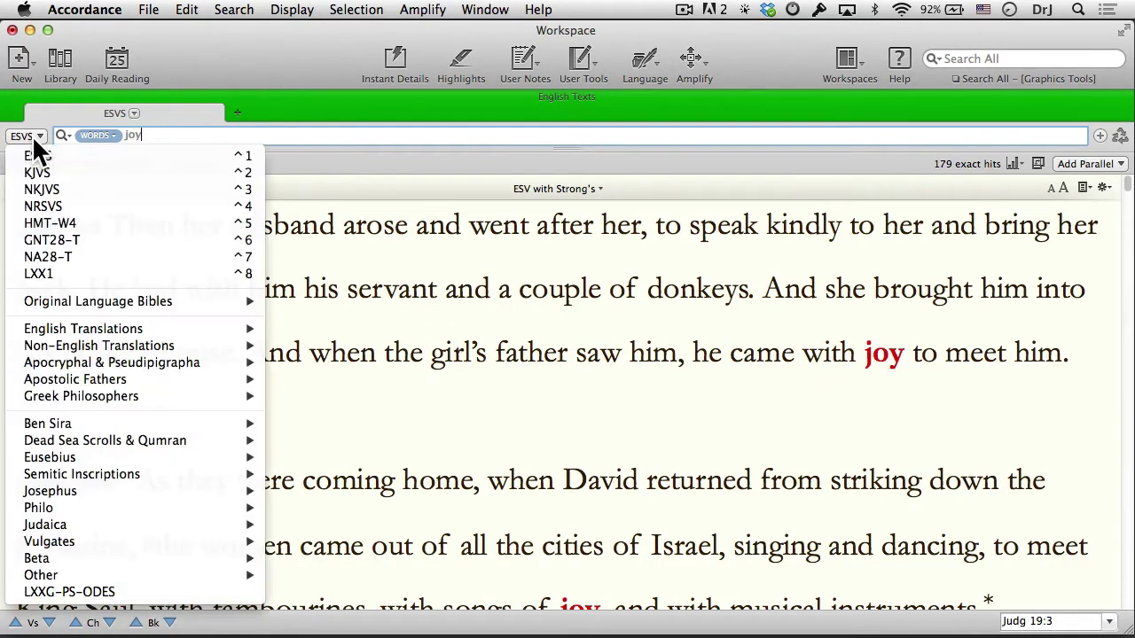
pyautogui.click(53, 183)
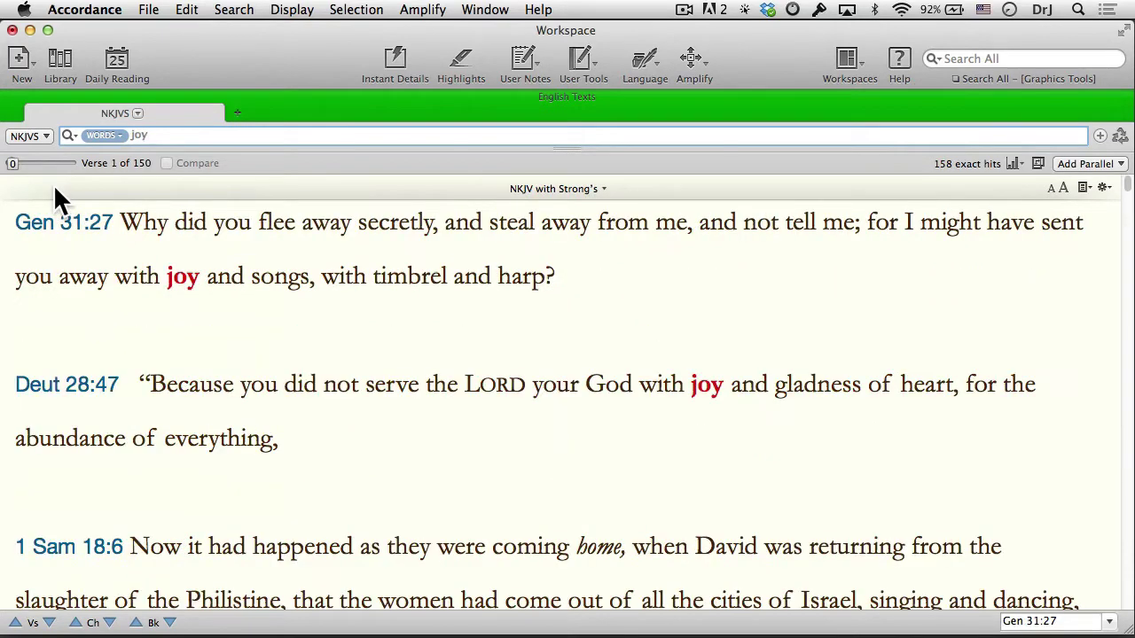
pyautogui.click(32, 135)
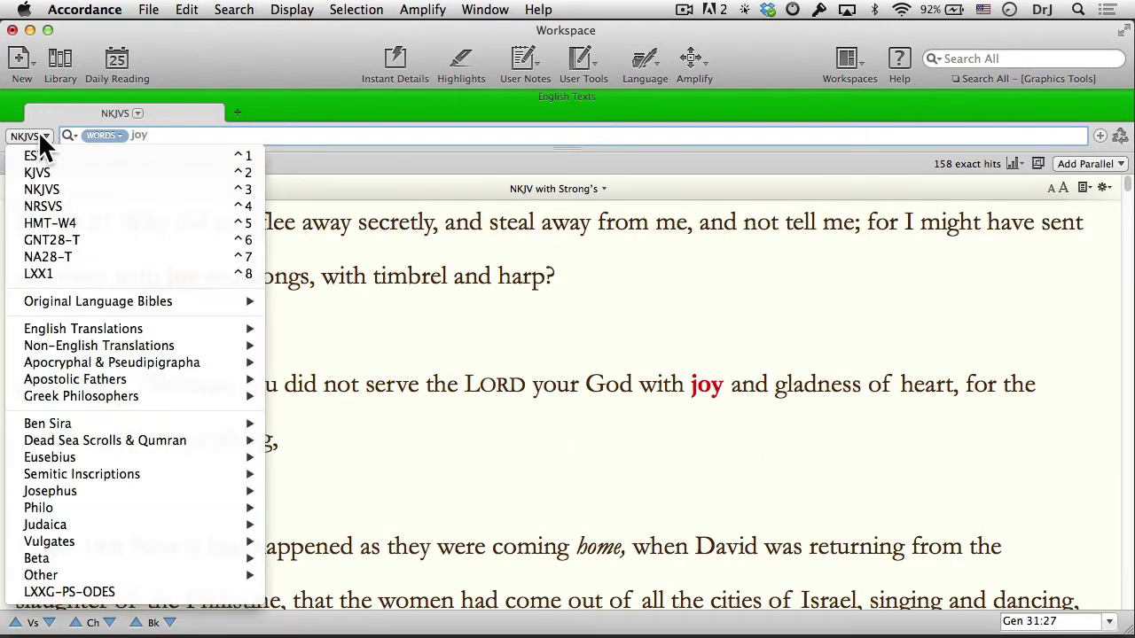
pyautogui.click(51, 205)
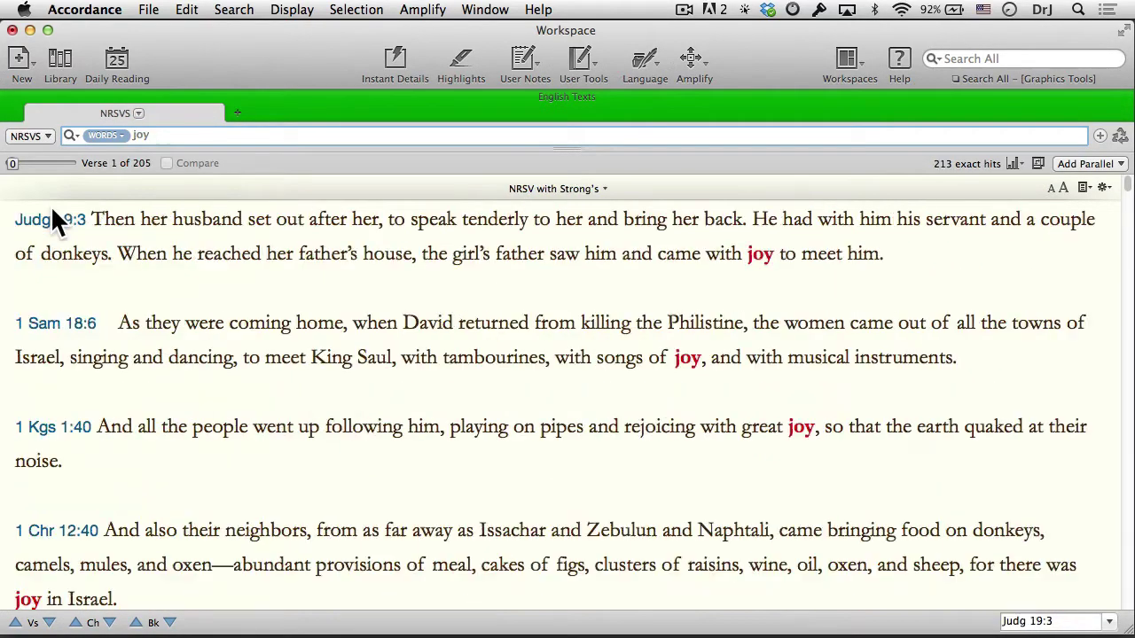
pyautogui.click(41, 131)
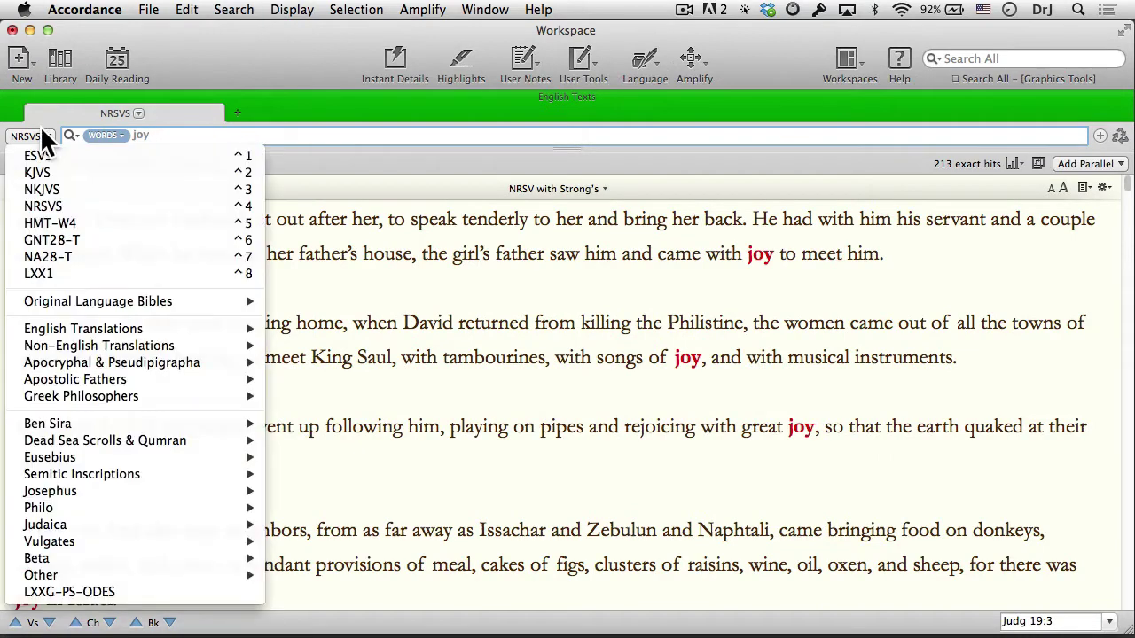
pyautogui.moveTo(88, 295)
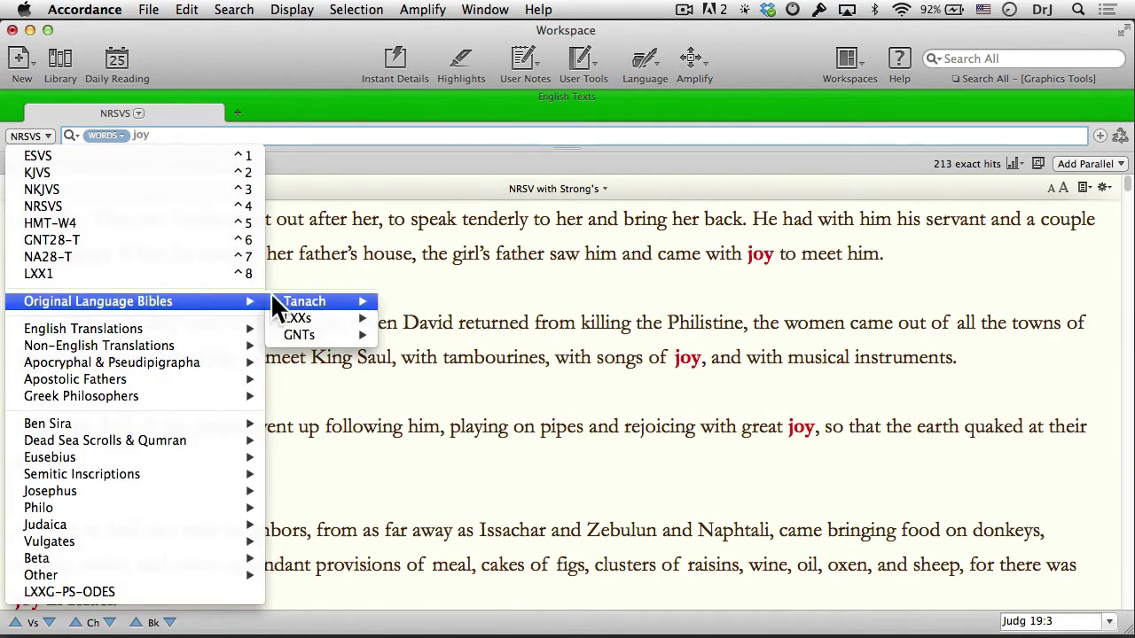
pyautogui.moveTo(177, 331)
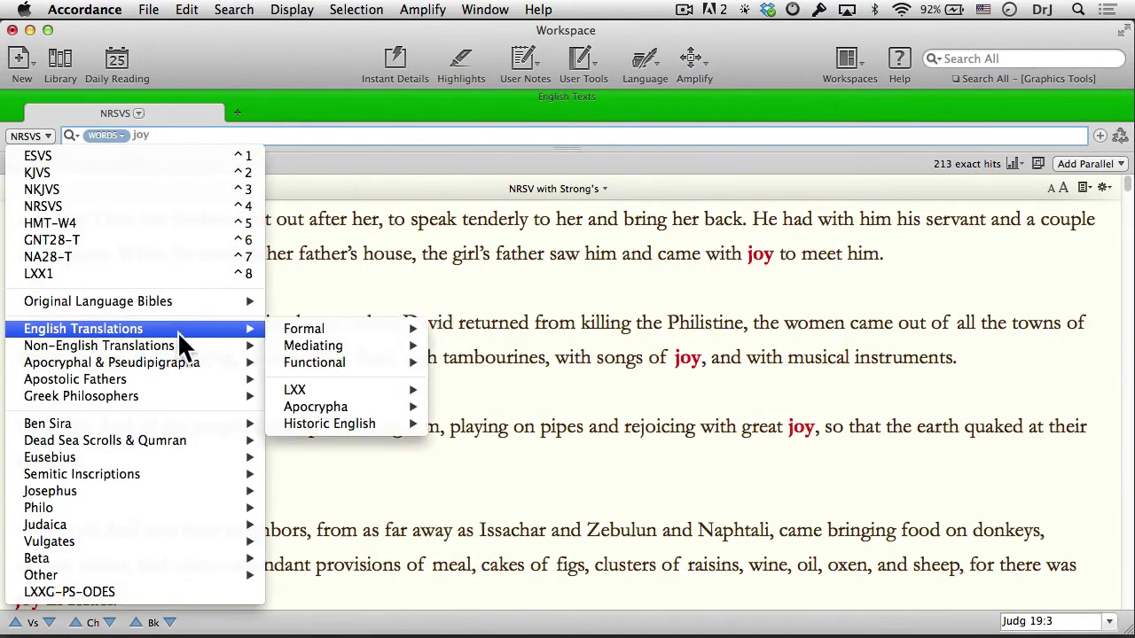
pyautogui.moveTo(310, 340)
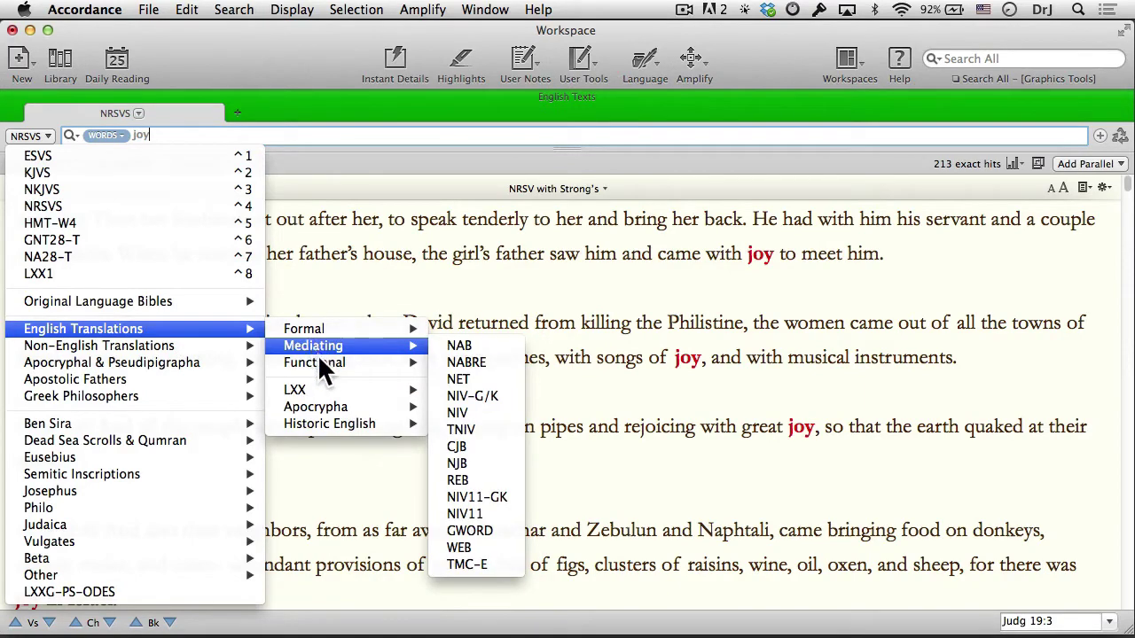
pyautogui.moveTo(218, 347)
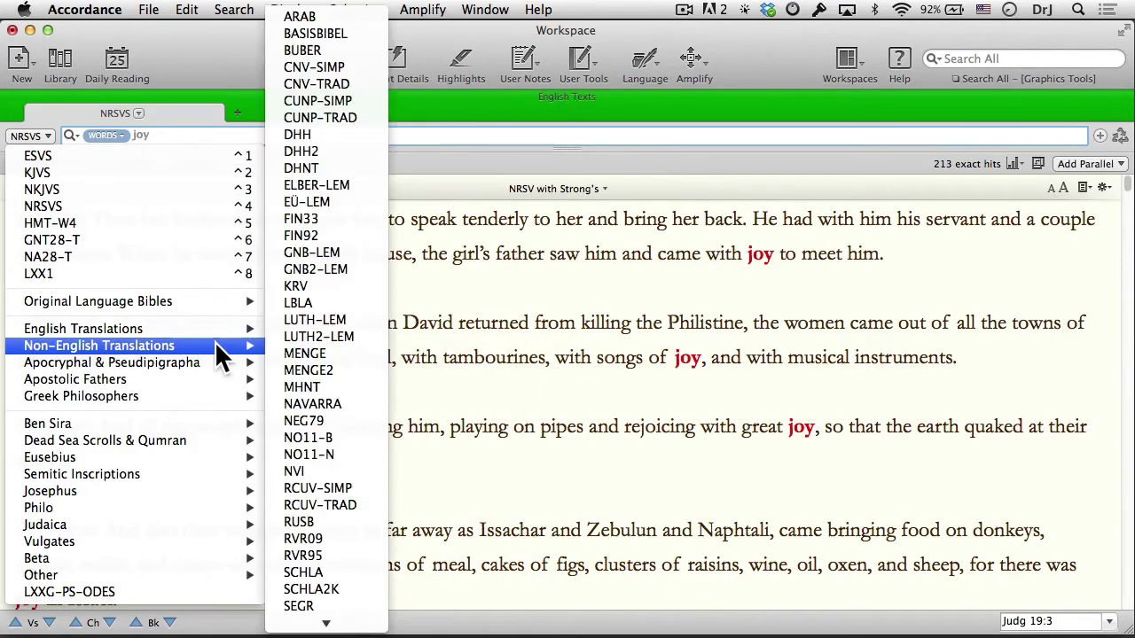
pyautogui.moveTo(359, 629)
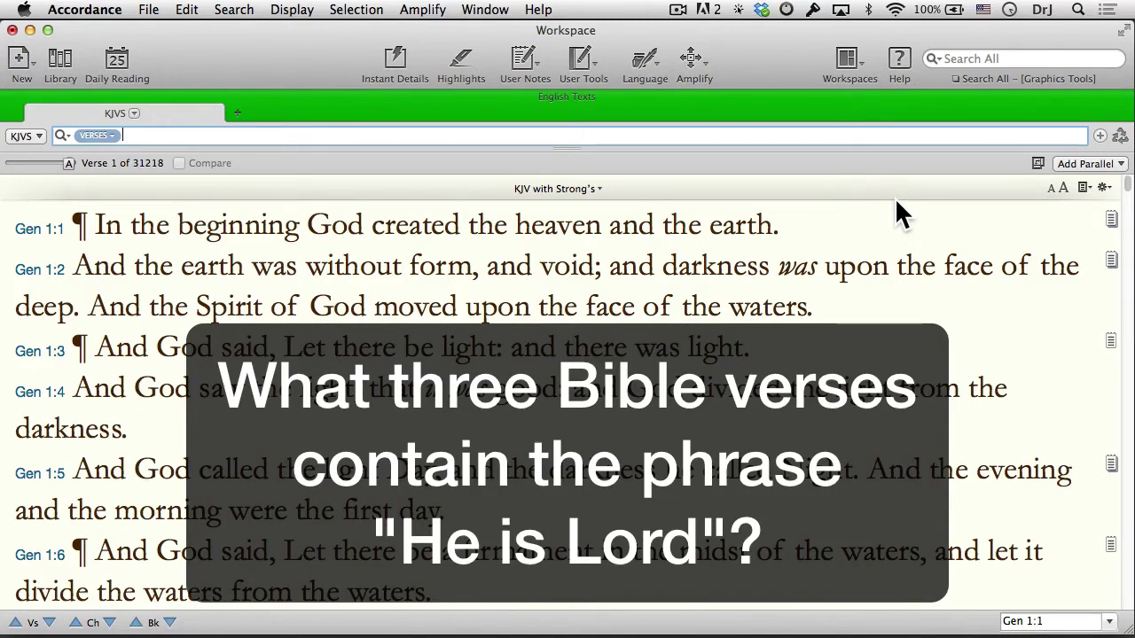
# Search the KJVS by words instead of verses, running separate searches for "he", "is" and "lord".
pyautogui.click(116, 131)
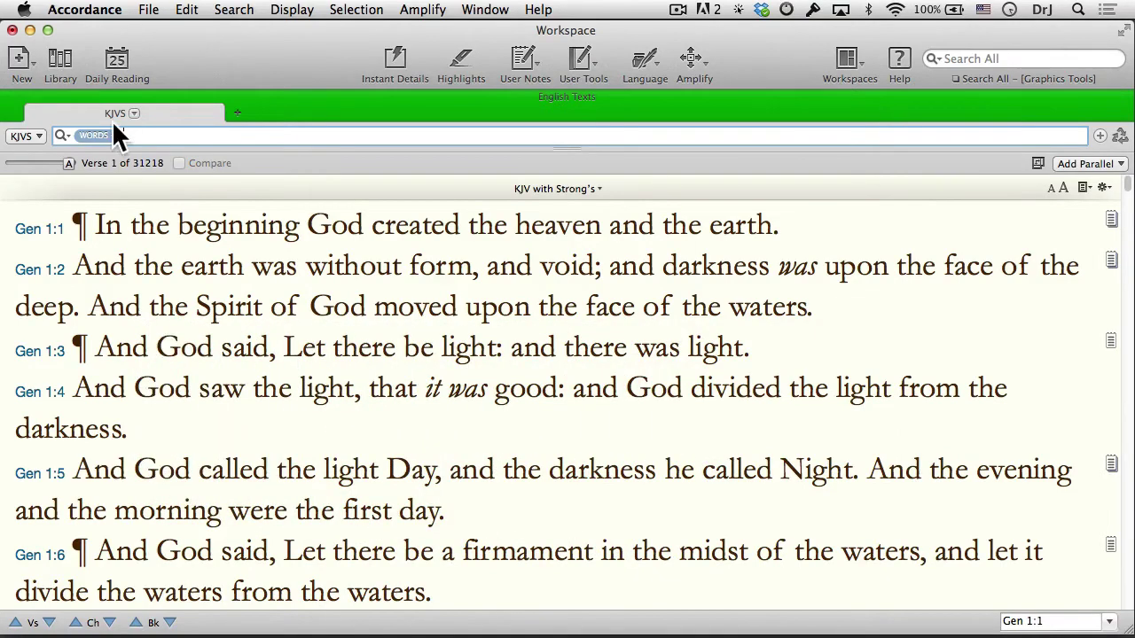
pyautogui.write('he')
pyautogui.press('Return')
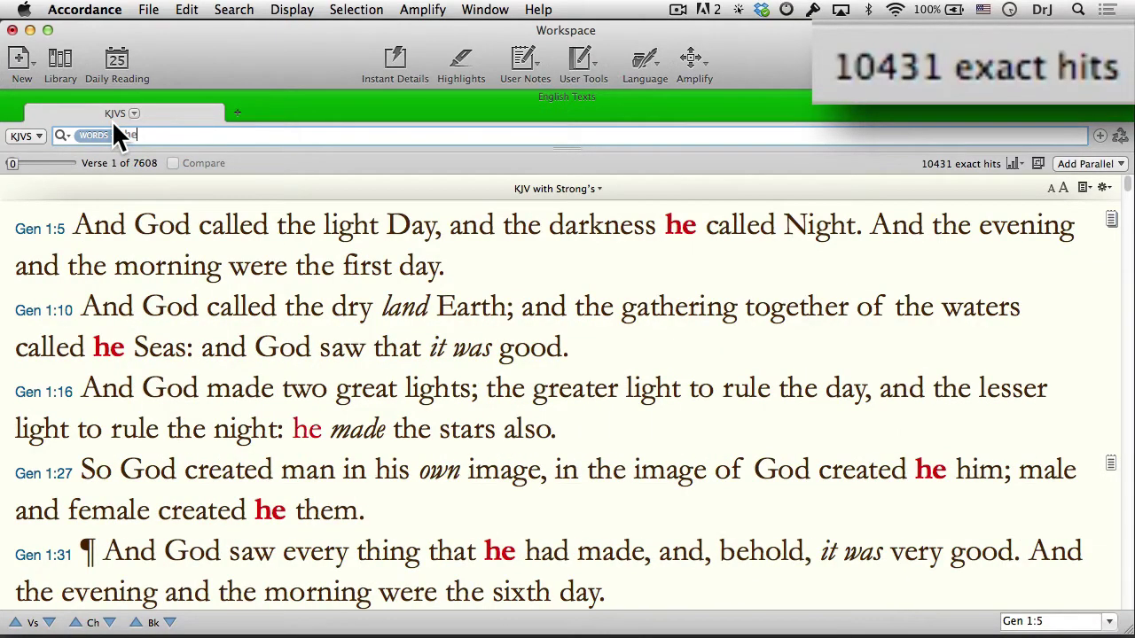
pyautogui.click(116, 134)
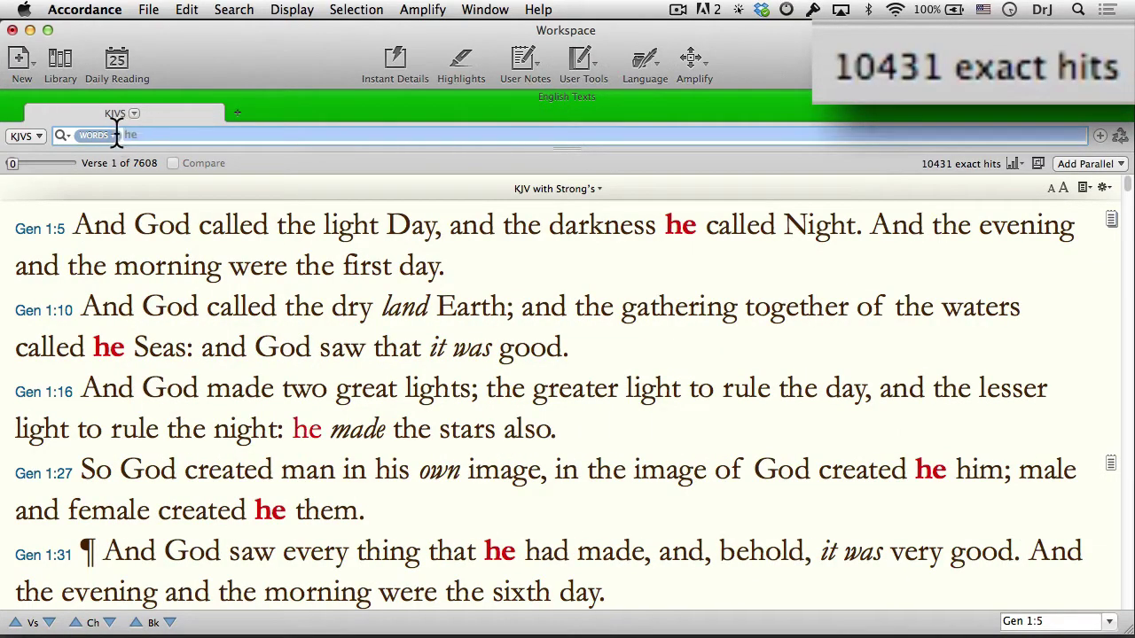
pyautogui.write('is')
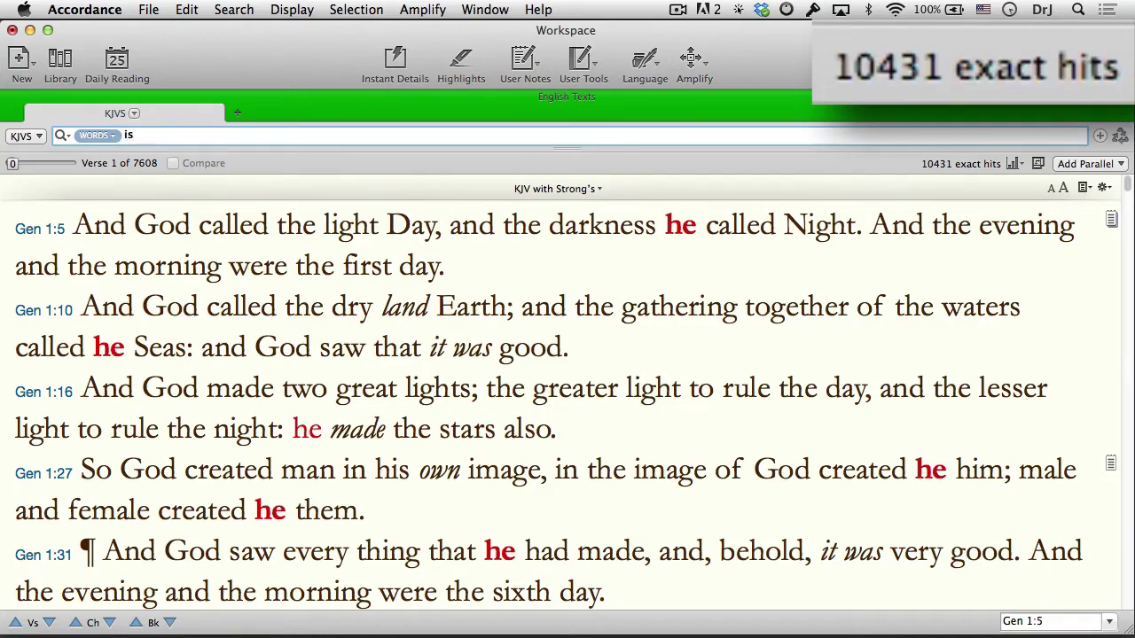
pyautogui.press('Return')
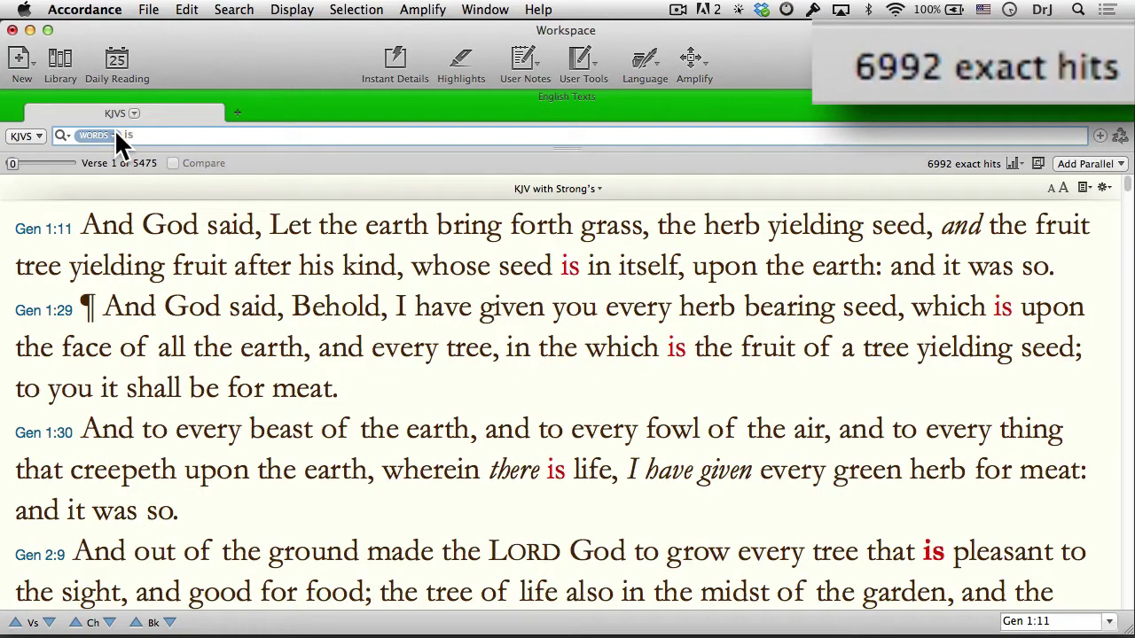
pyautogui.click(116, 135)
pyautogui.write('lord')
pyautogui.press('Return')
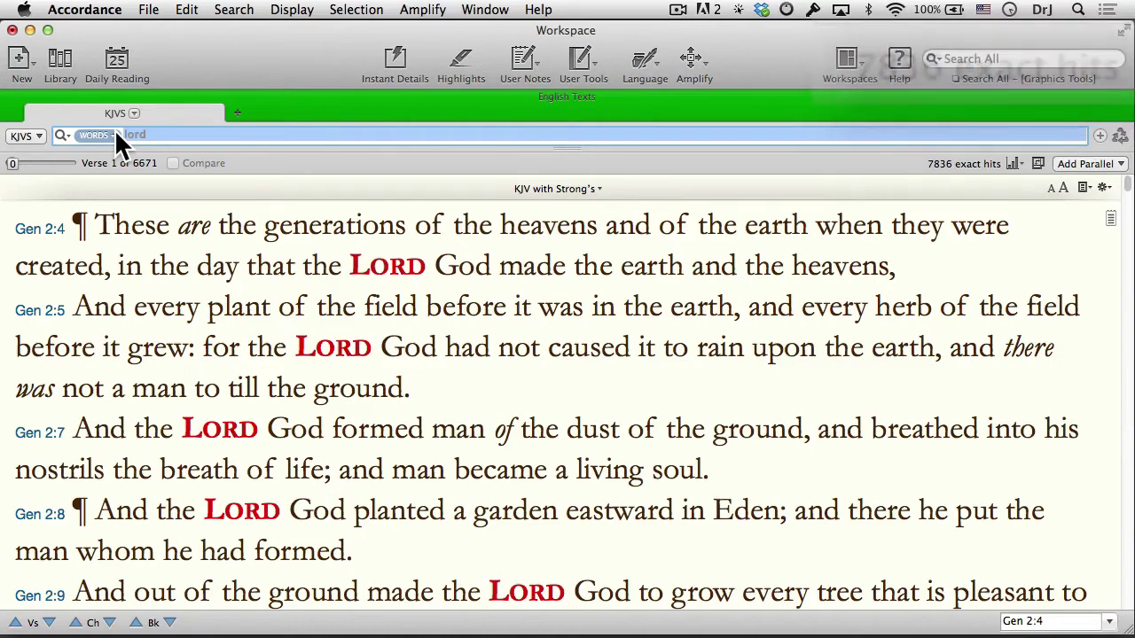
# Search the KJVS text for the exact phrase "he is lord".
pyautogui.write('he is lor')
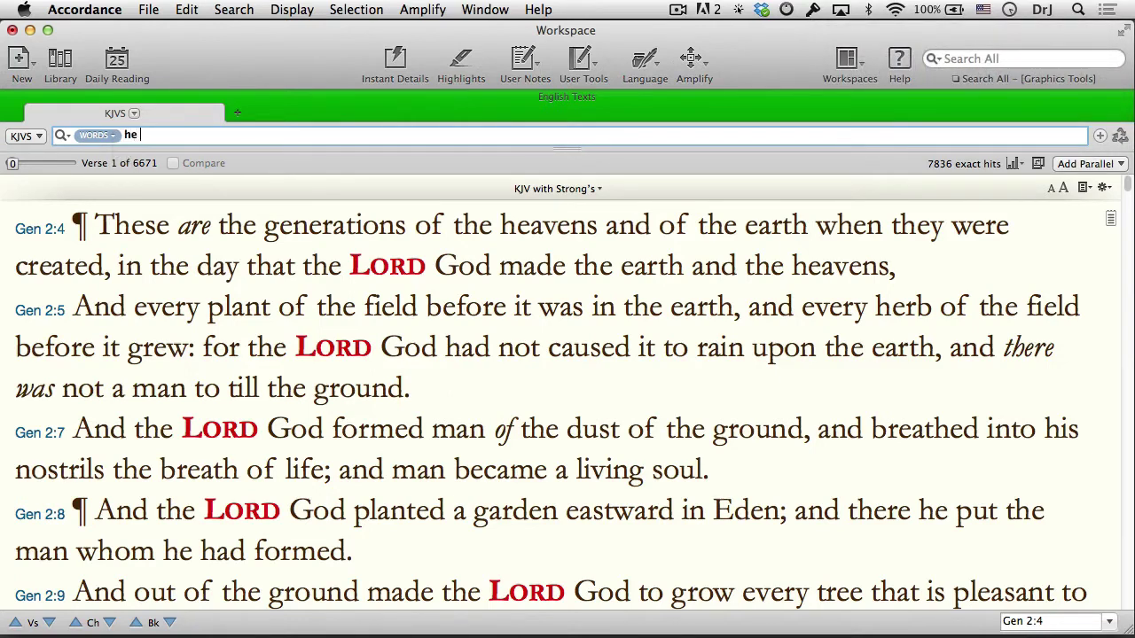
pyautogui.write('d')
pyautogui.press('Return')
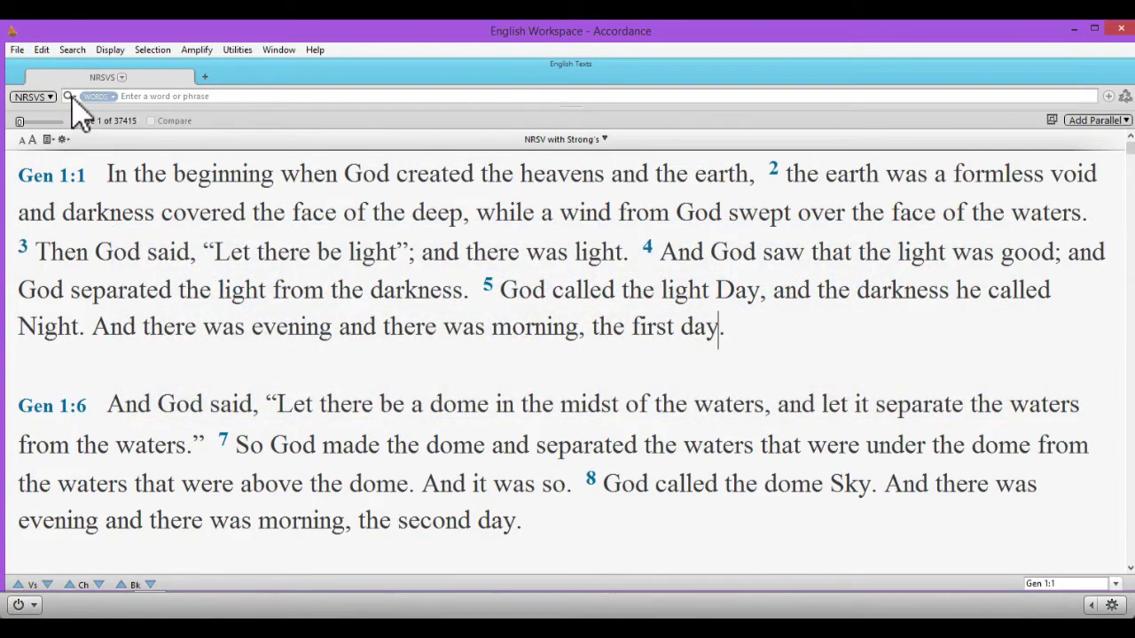
# Set the NRSVS search option to Exact Search and search for the word "was".
pyautogui.click(69, 97)
pyautogui.click(145, 205)
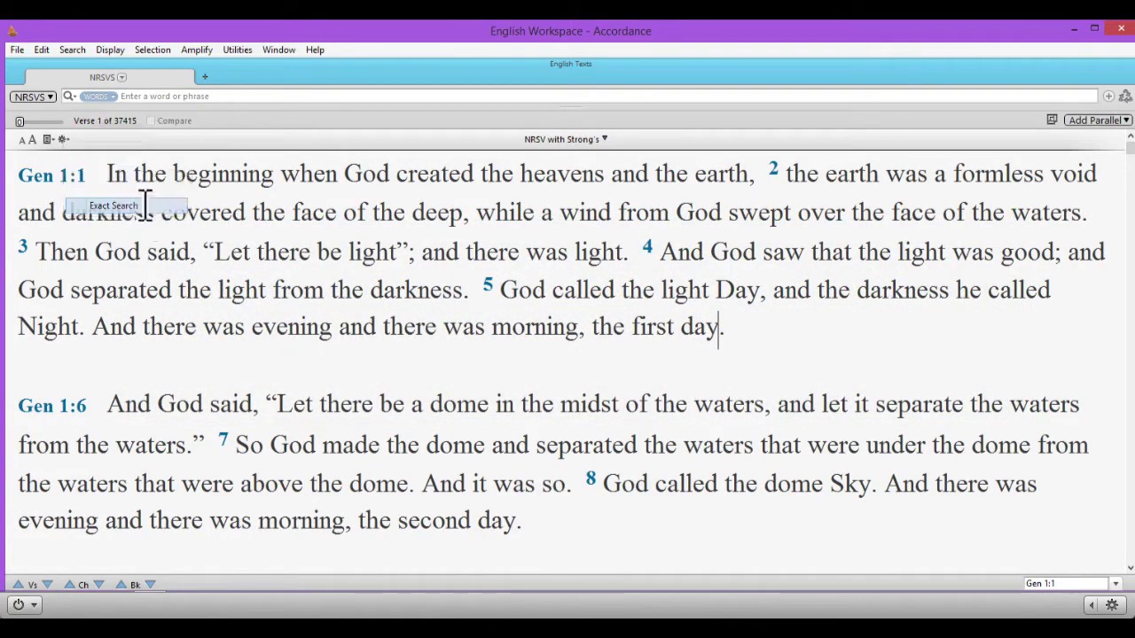
pyautogui.click(163, 96)
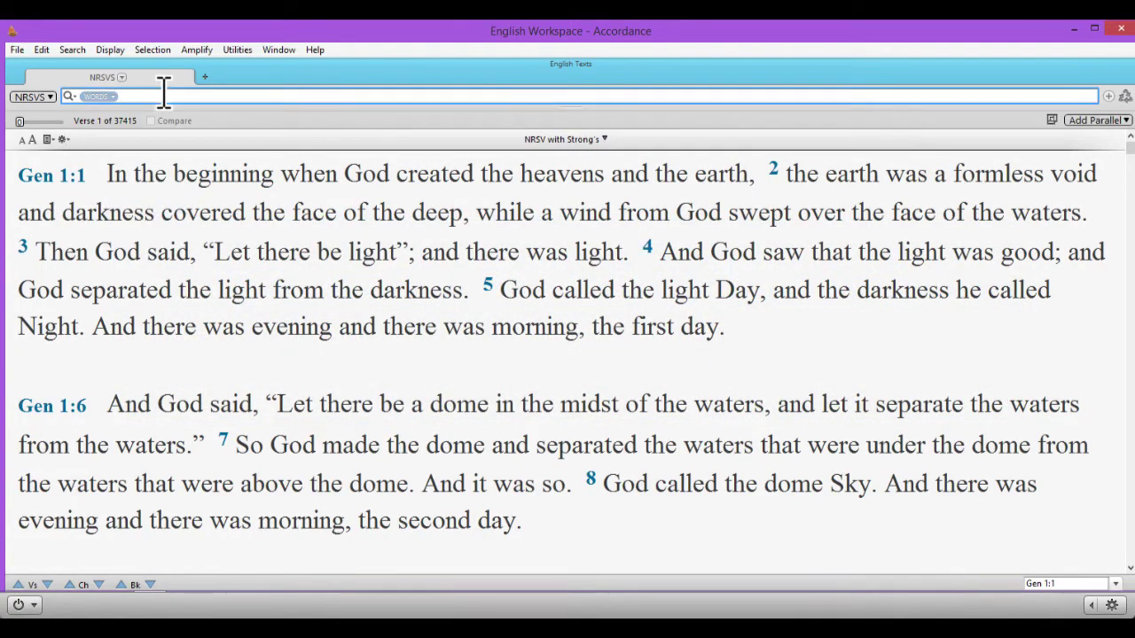
pyautogui.write('was')
pyautogui.press('Return')
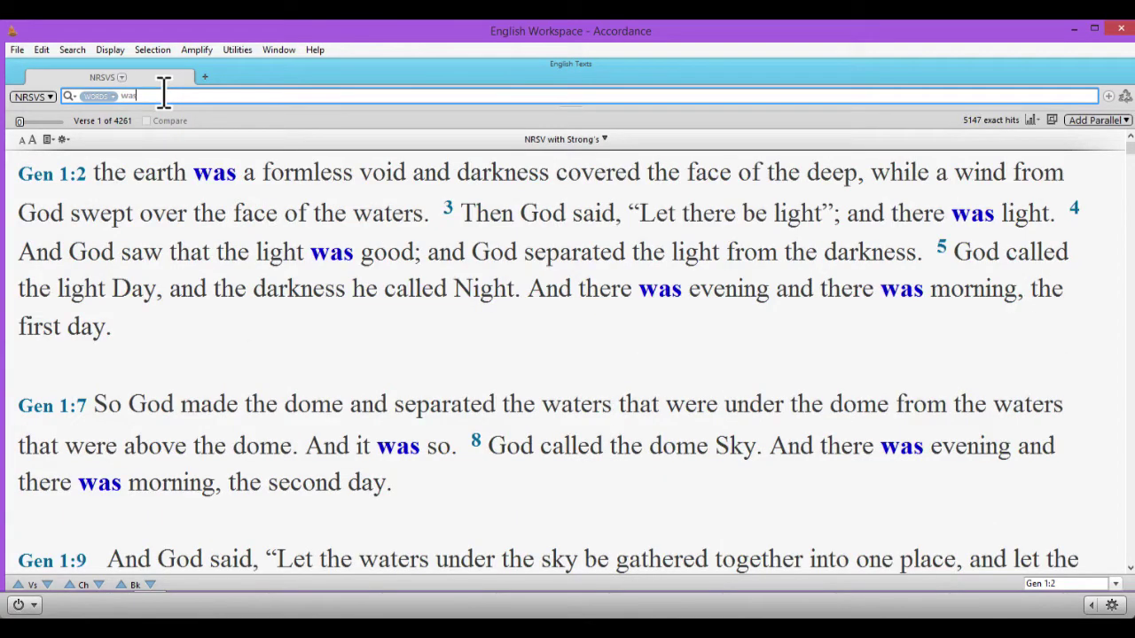
# Switch the NRSVS "was" search to Flex Search and show the word count Analysis of its hits.
pyautogui.click(69, 96)
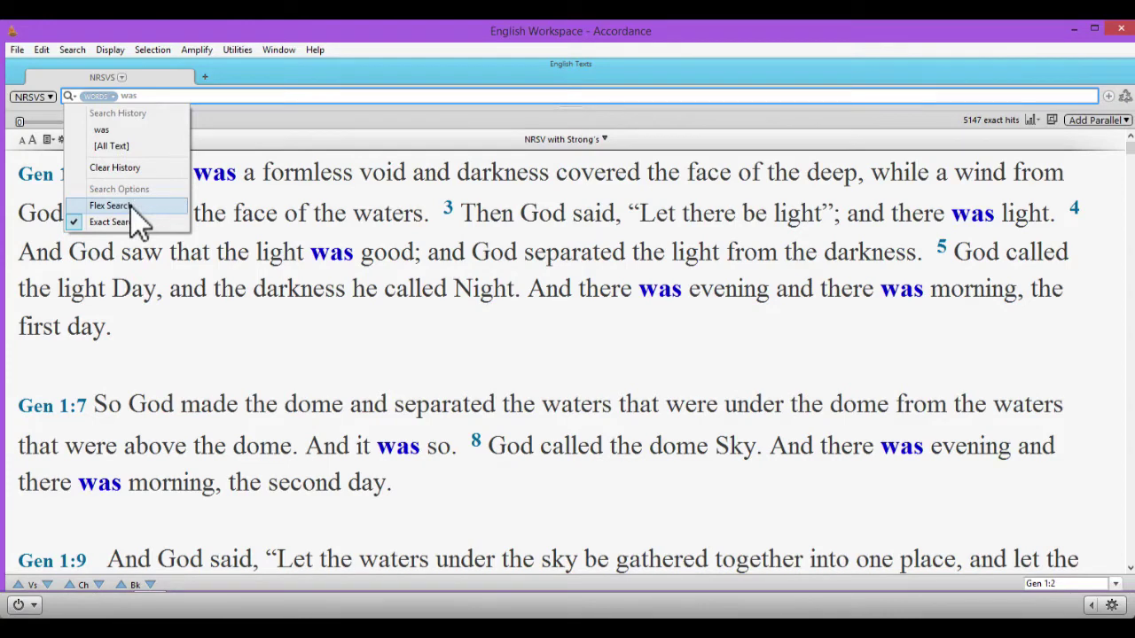
pyautogui.click(131, 206)
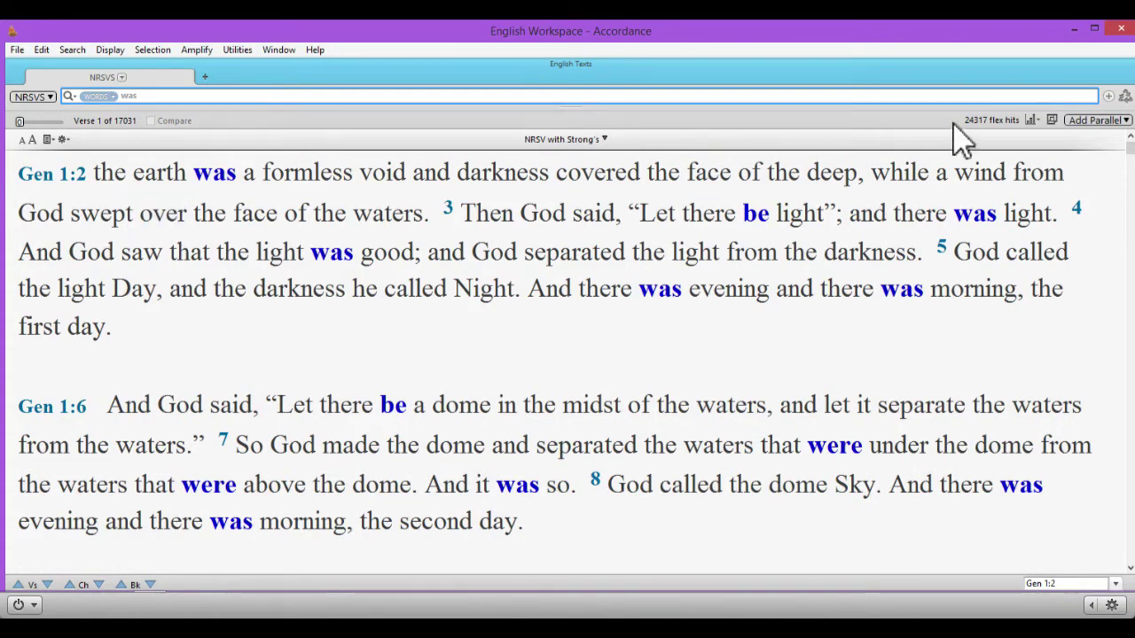
pyautogui.click(1033, 123)
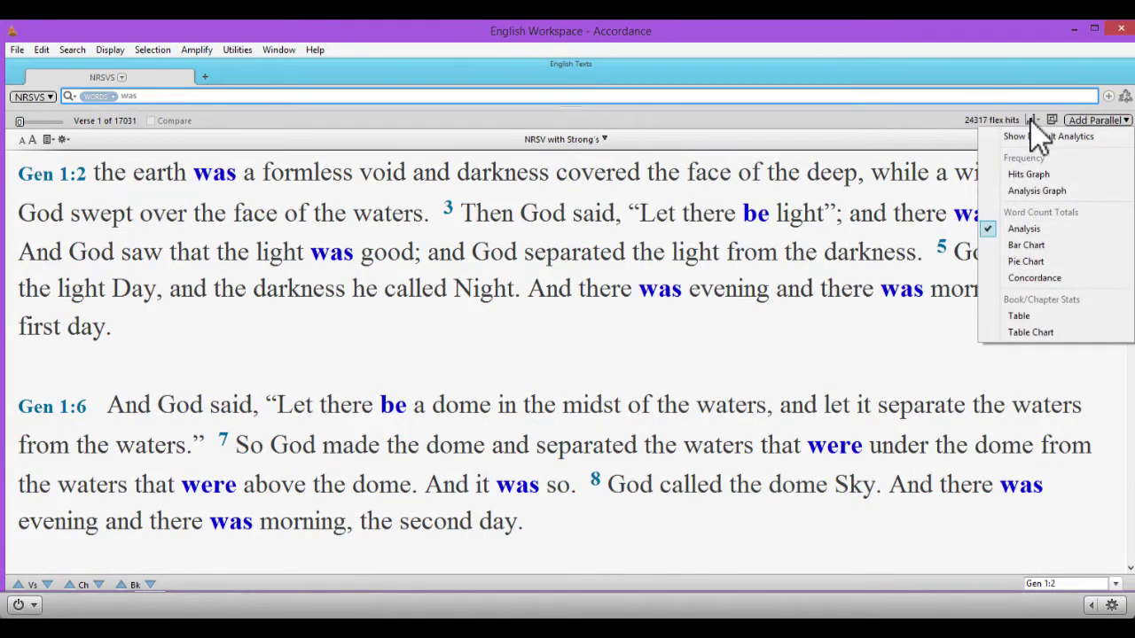
pyautogui.click(1067, 230)
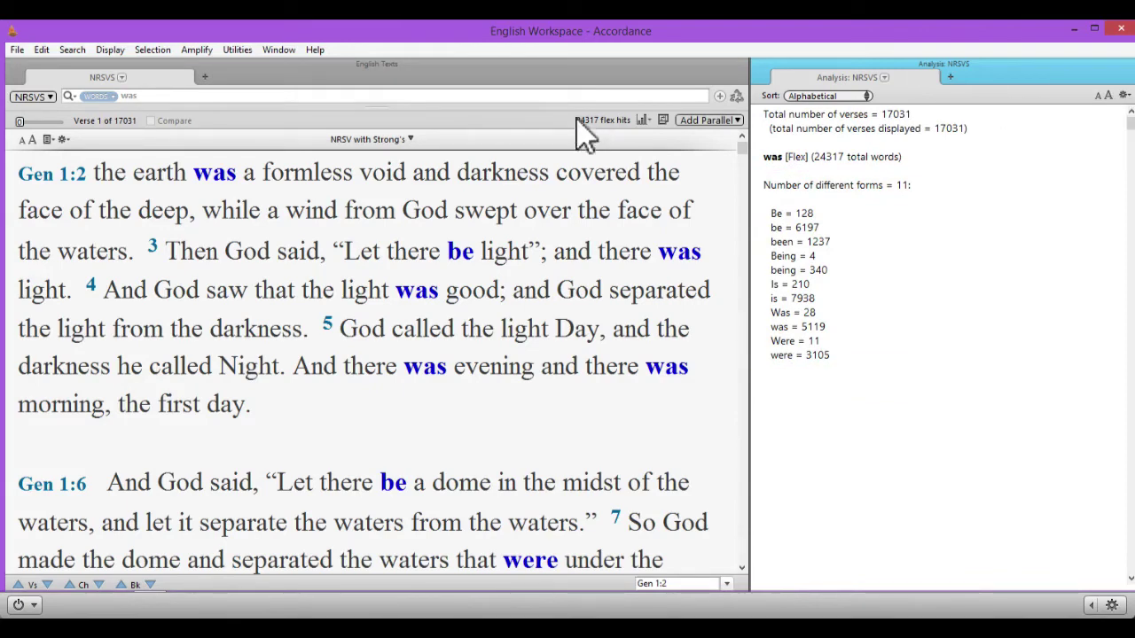
# Search the NRSVS for the word "love" and add a Concordance of the hits alongside the Analysis.
pyautogui.click(562, 93)
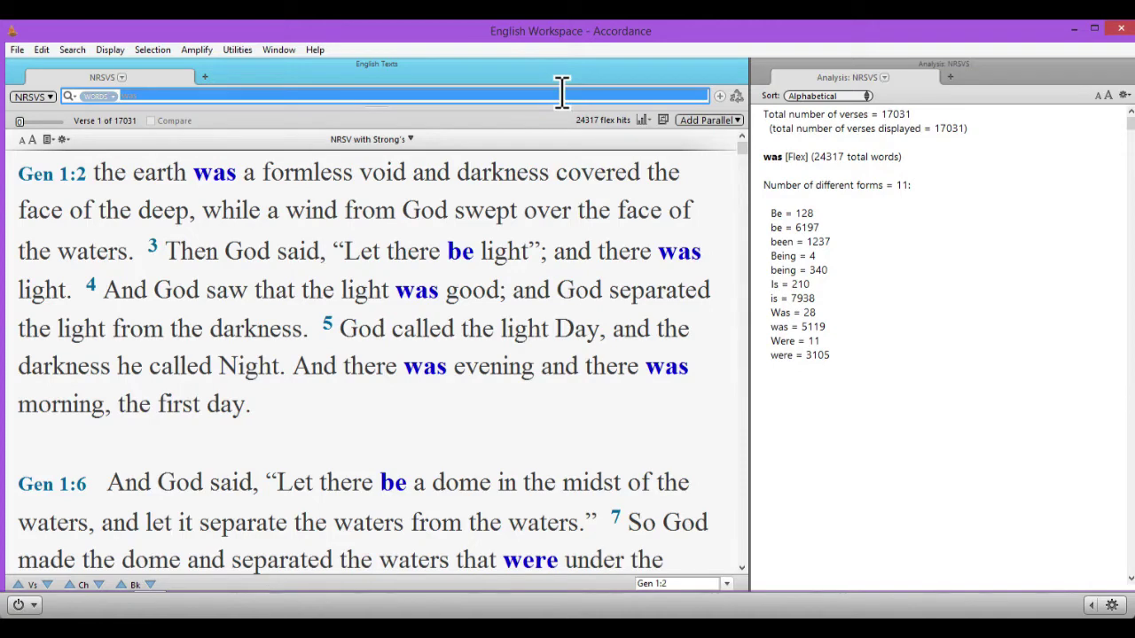
pyautogui.write('love')
pyautogui.press('Return')
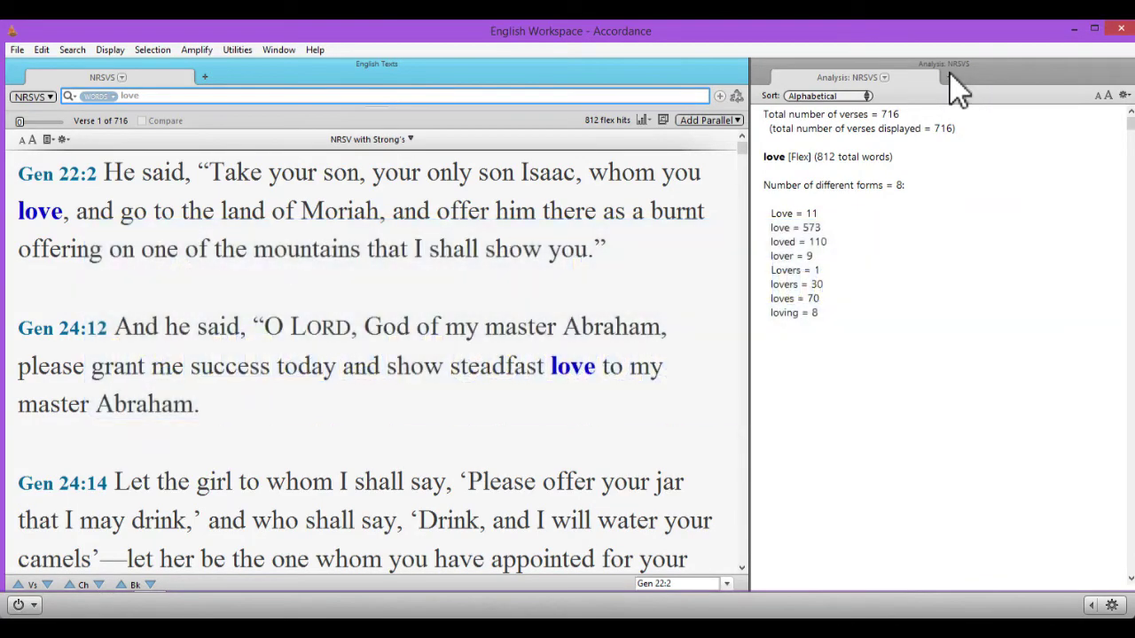
pyautogui.click(951, 76)
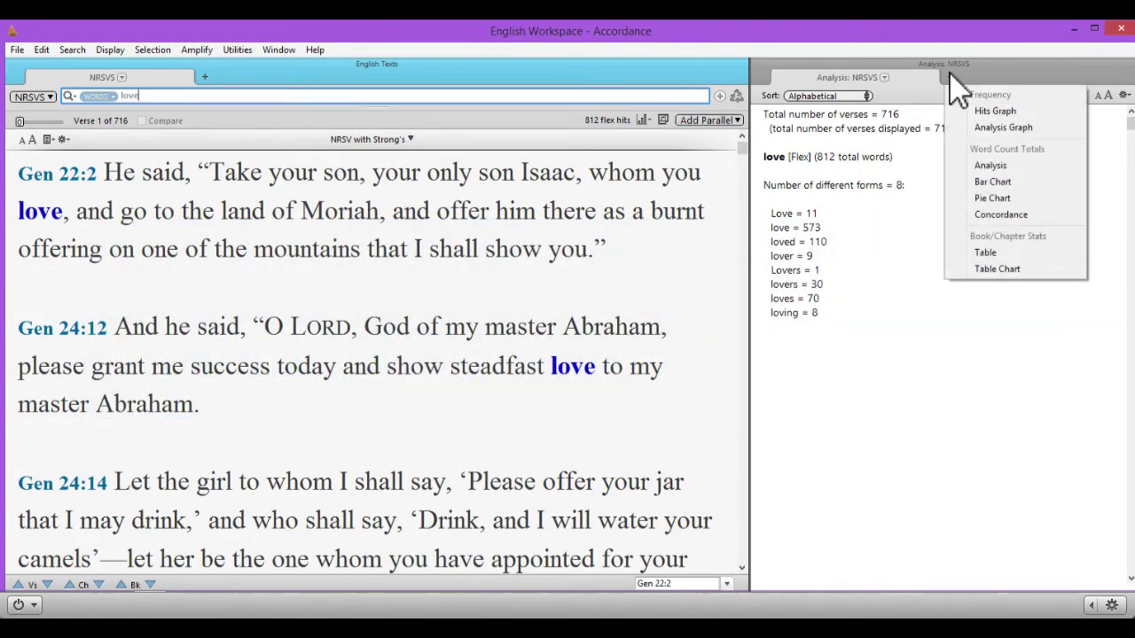
pyautogui.click(1002, 215)
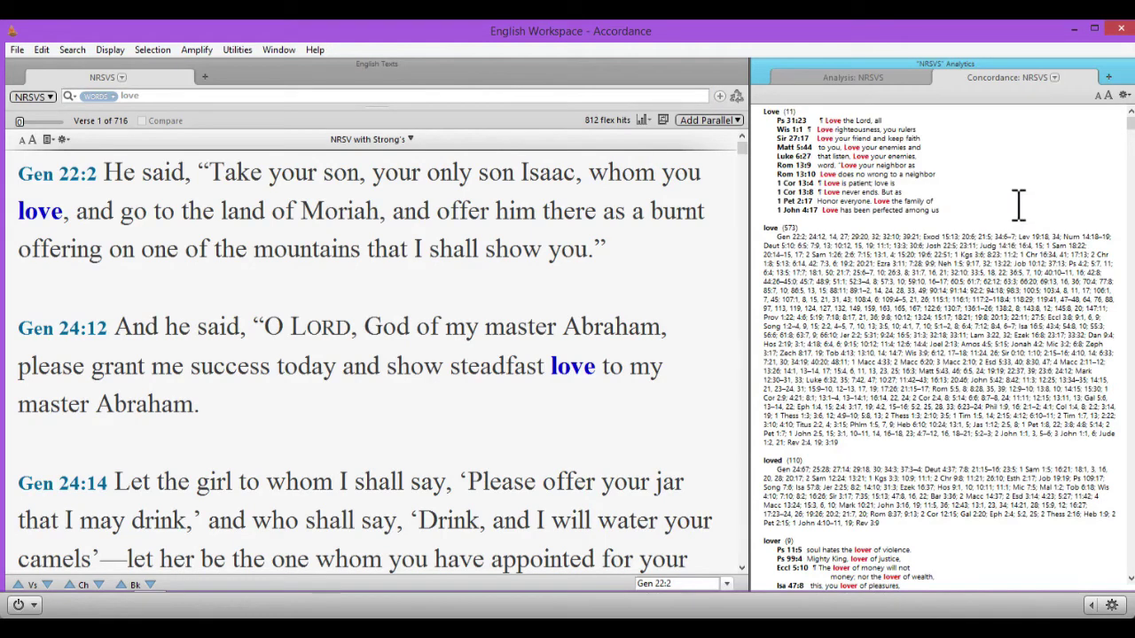
# Set the concordance display threshold for text excerpts to 999 verses.
pyautogui.moveTo(958, 209); pyautogui.dragTo(709, 106)
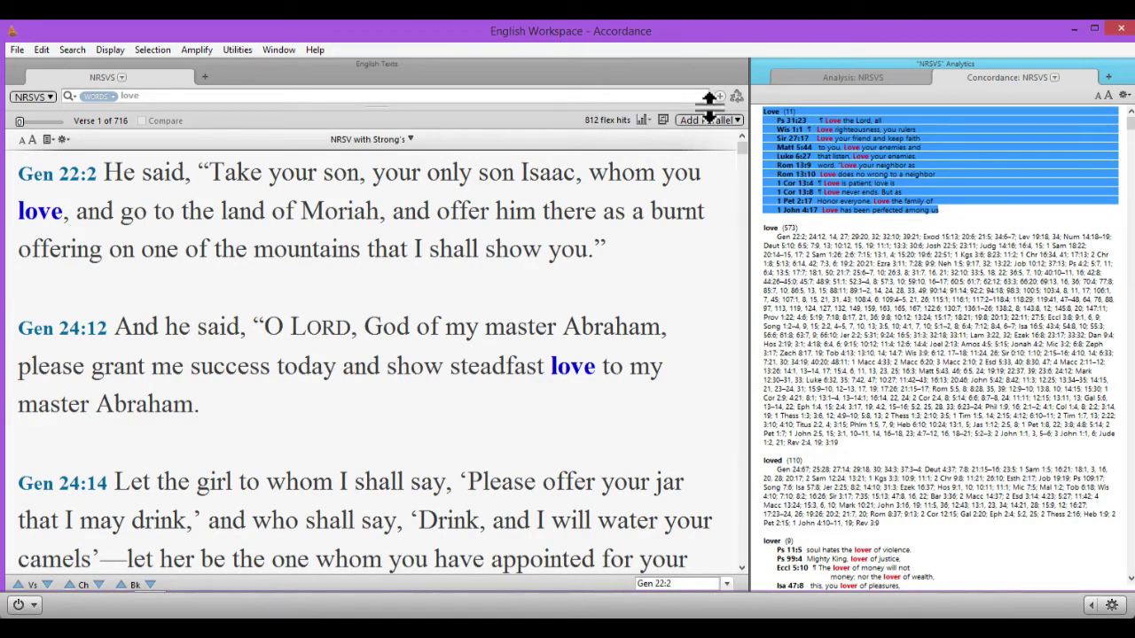
pyautogui.click(1031, 213)
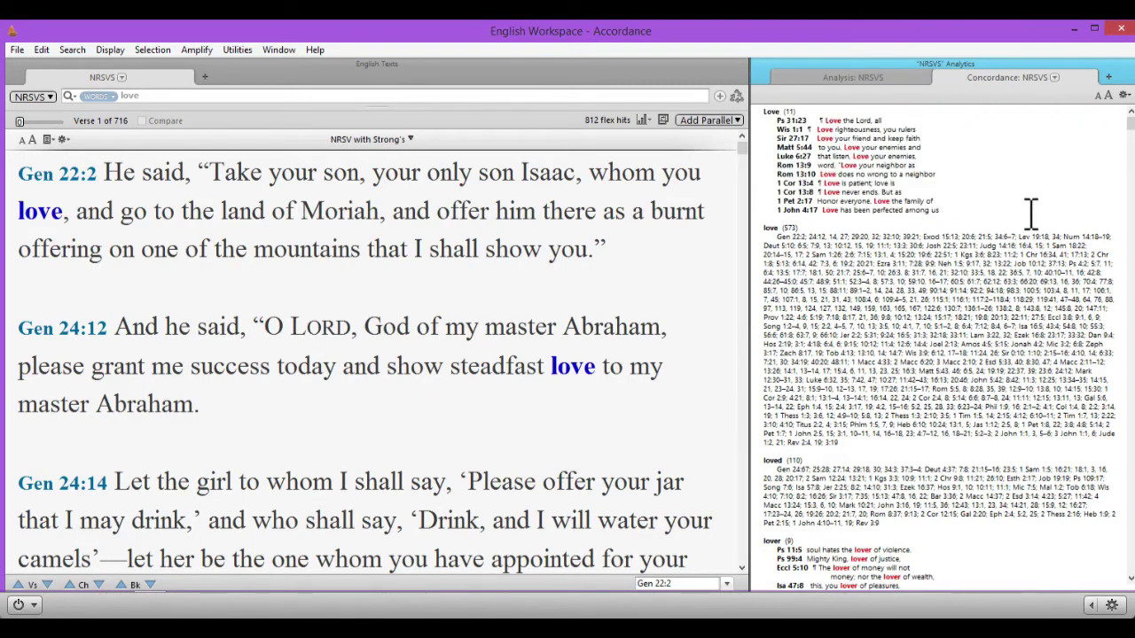
pyautogui.hotkey('ctrl', 't')
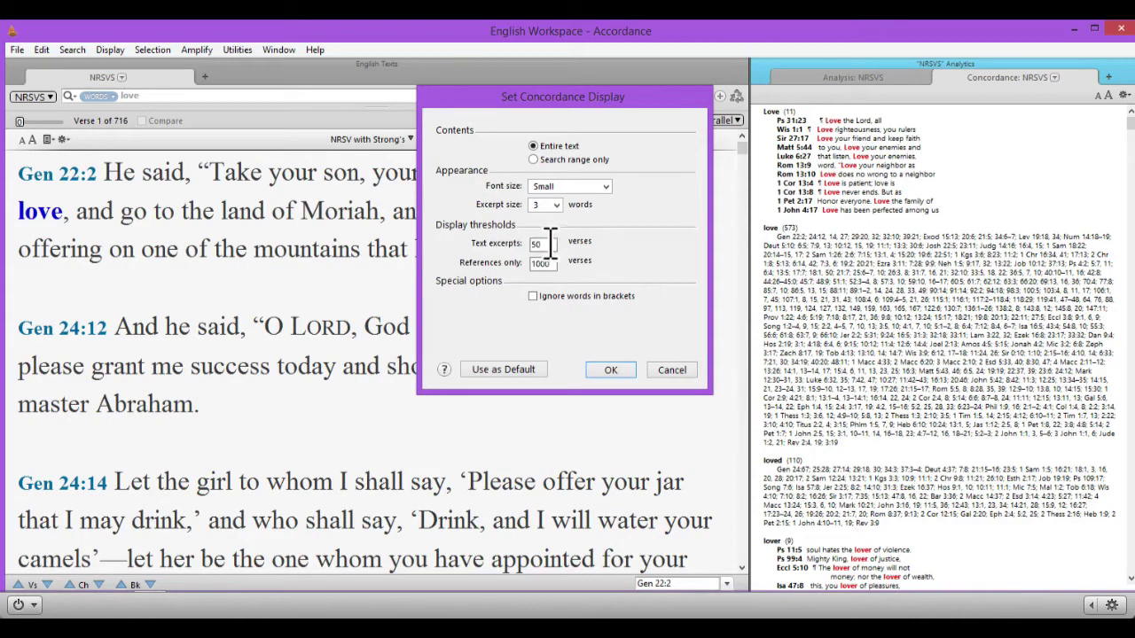
pyautogui.write('999')
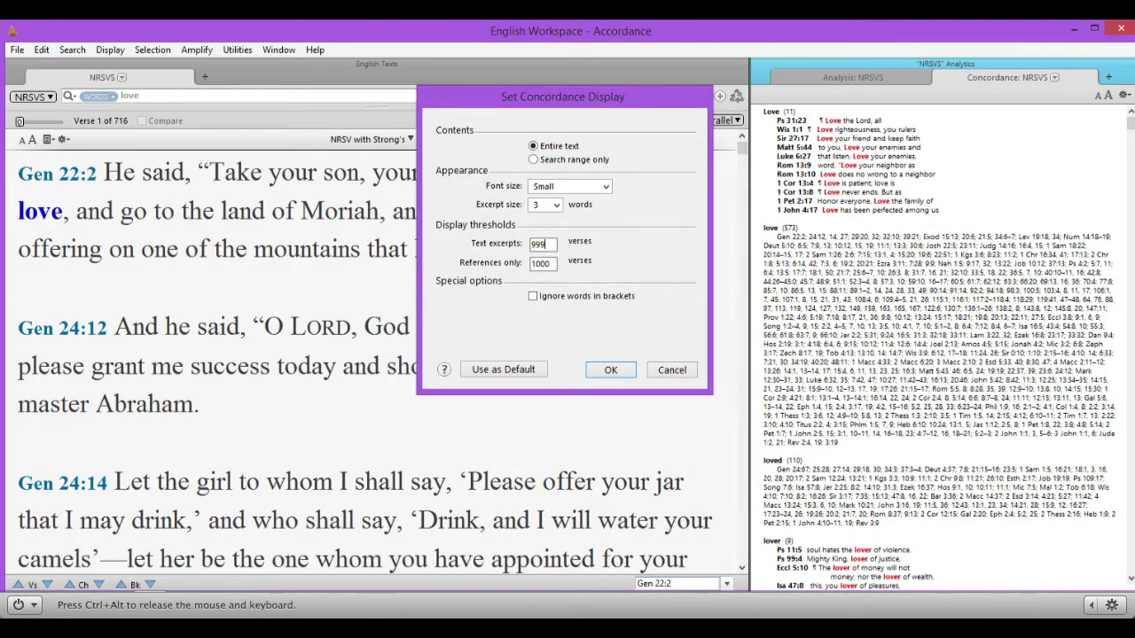
pyautogui.press('Return')
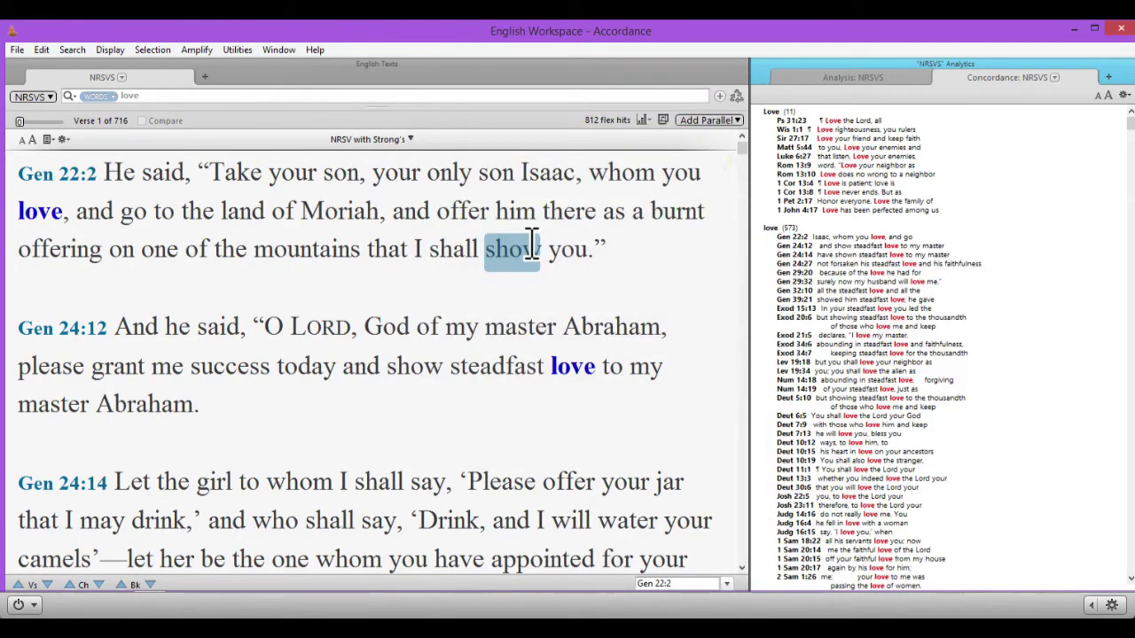